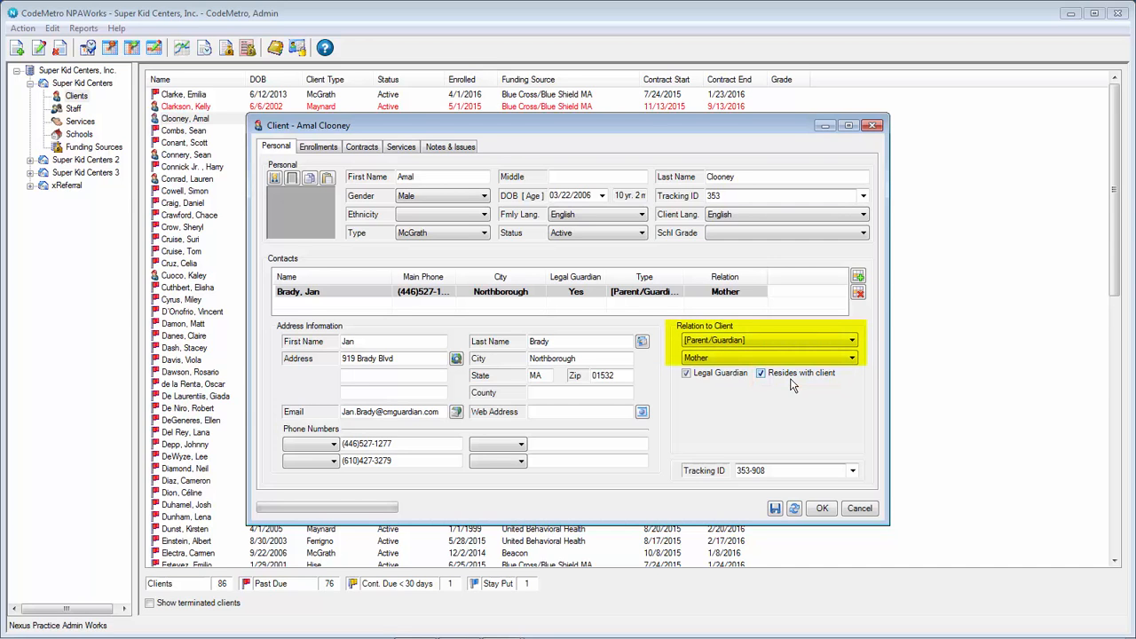
Step: Show the client's contracts, with the current Aetna private insurance contract in view
left_click(363, 148)
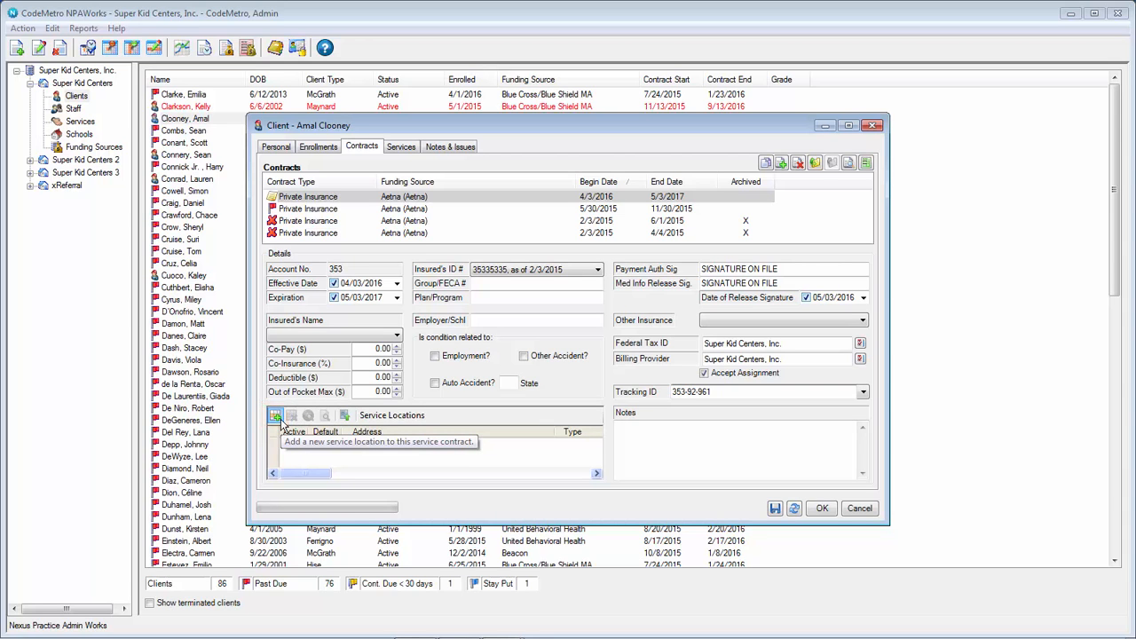
Step: Start a new service location, keeping office Super Kid Centers and address type Guardian/Contact
left_click(277, 423)
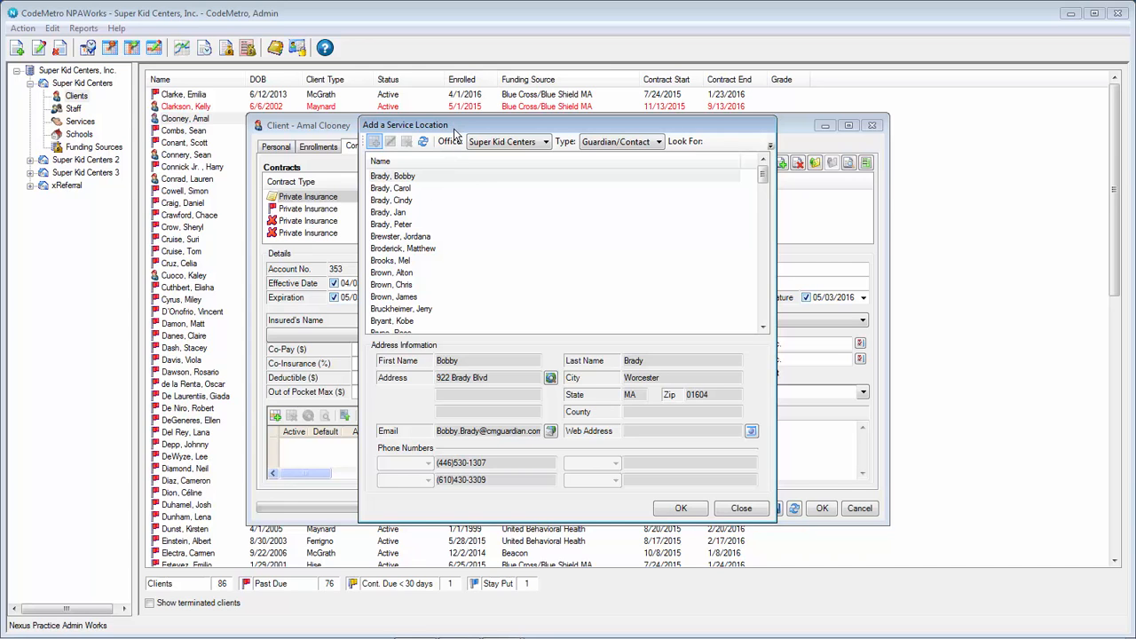
left_click(546, 142)
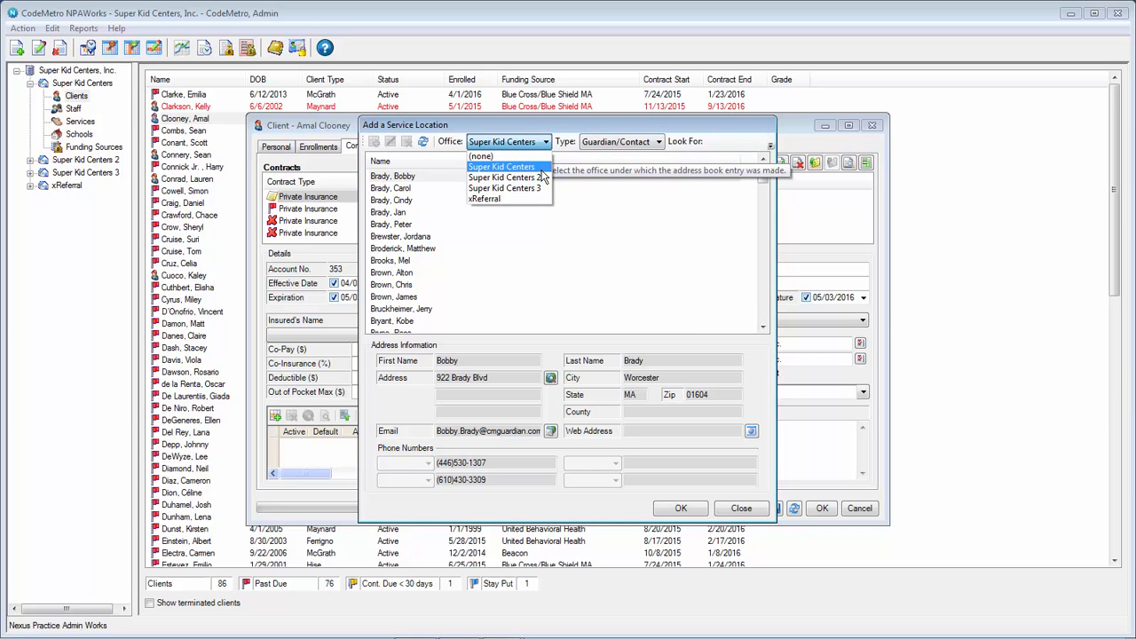
left_click(540, 171)
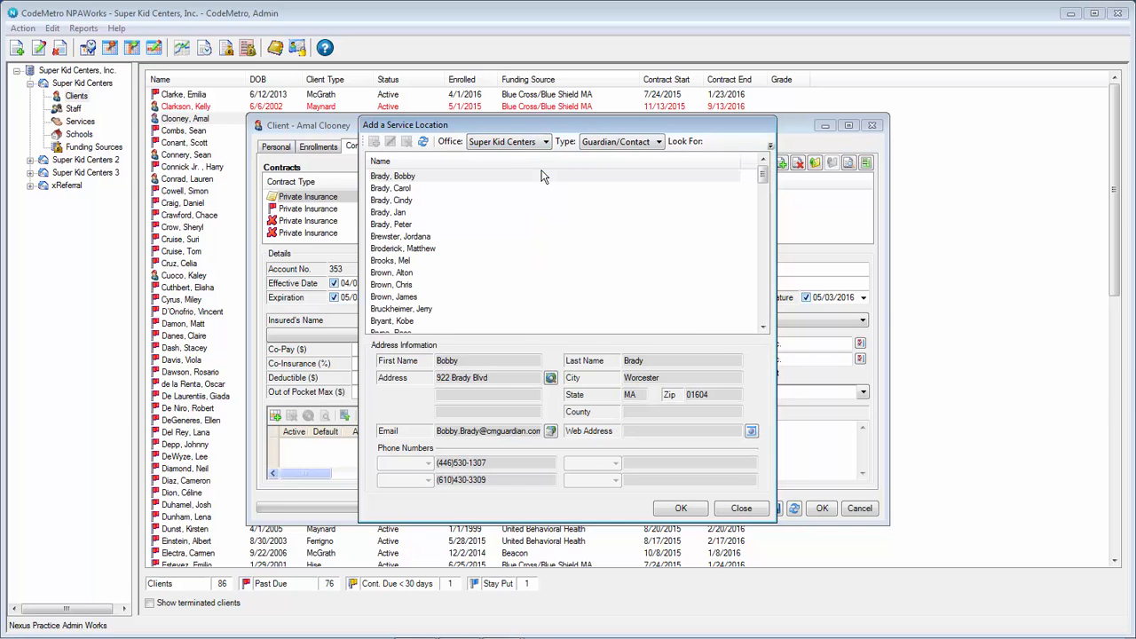
left_click(649, 144)
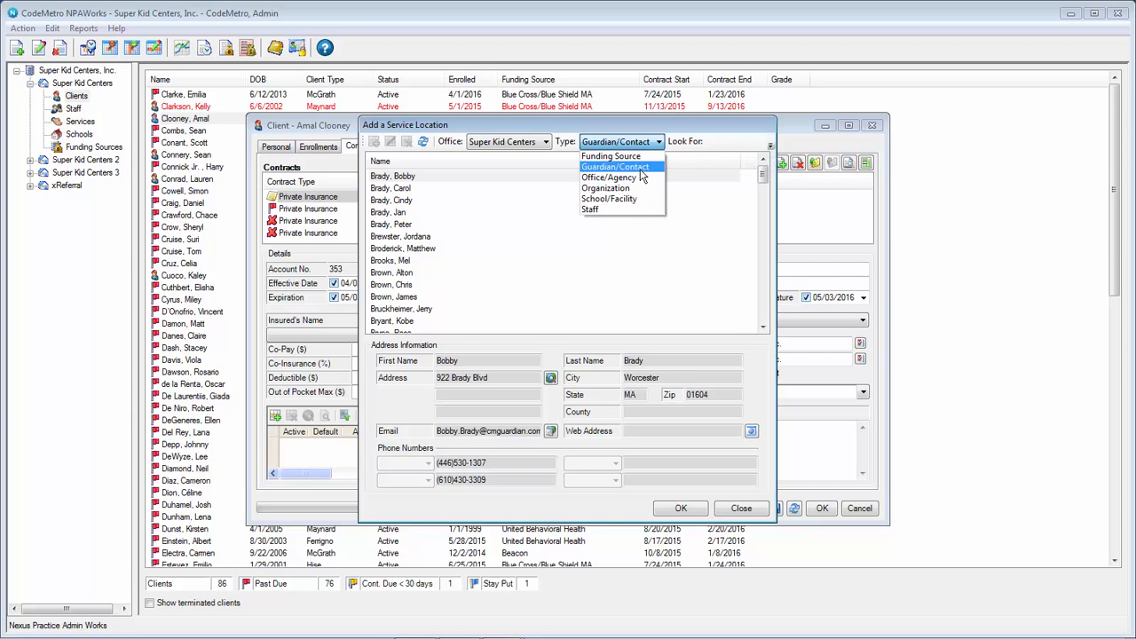
left_click(642, 169)
left_click(646, 143)
left_click(644, 179)
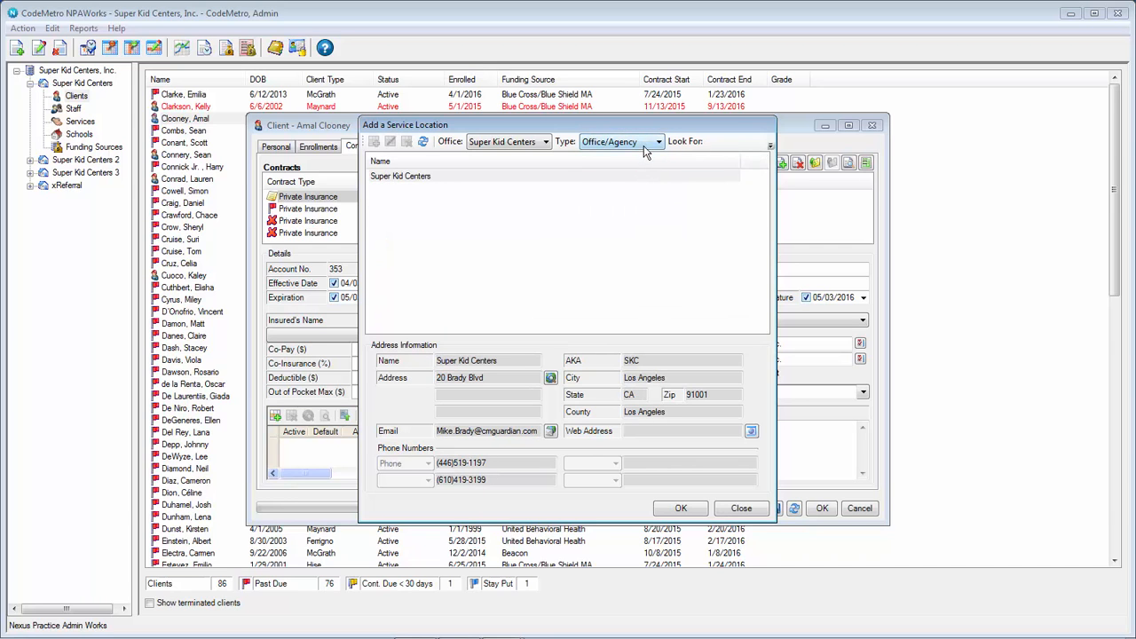
left_click(646, 142)
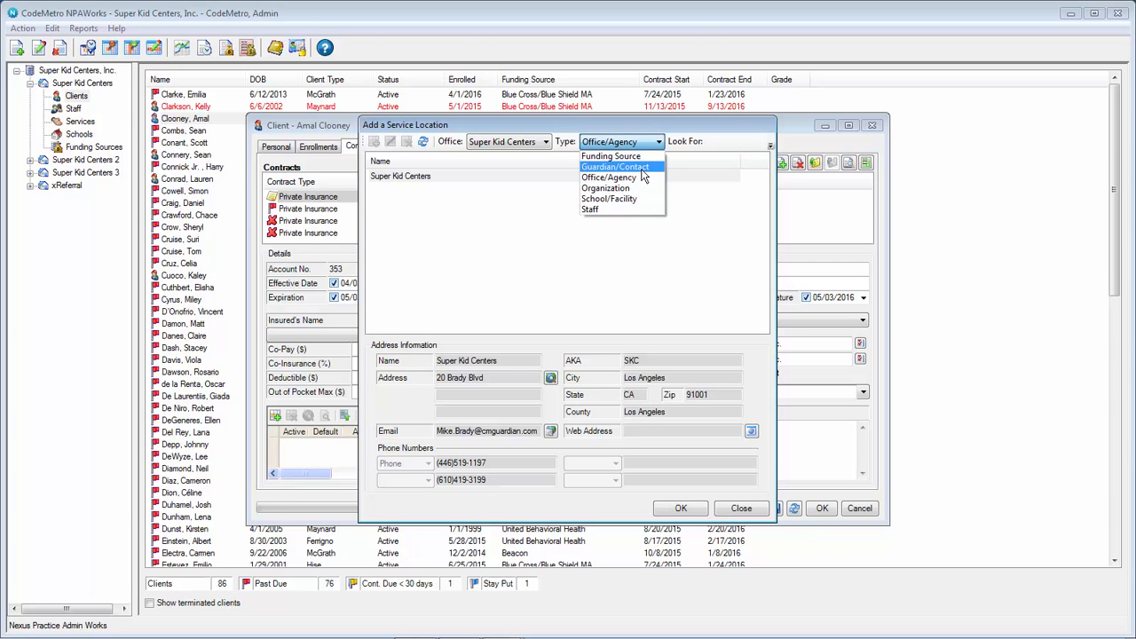
left_click(641, 170)
left_click(397, 189)
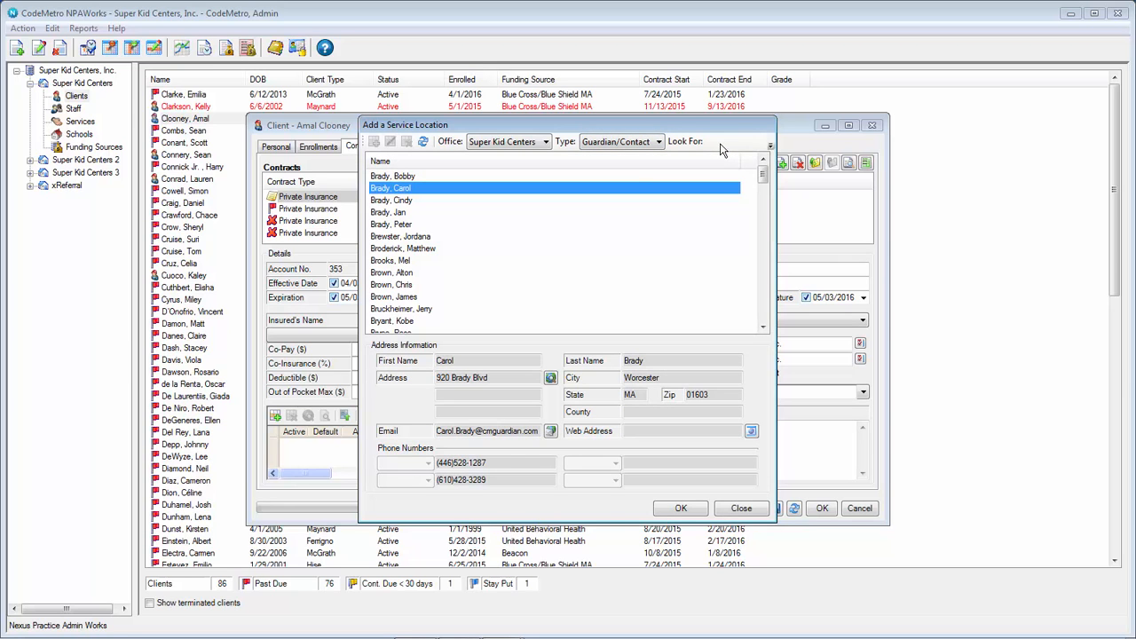
Step: Search for the guardian contact by surname and add their home address to the contract
left_click(772, 147)
left_click(724, 164)
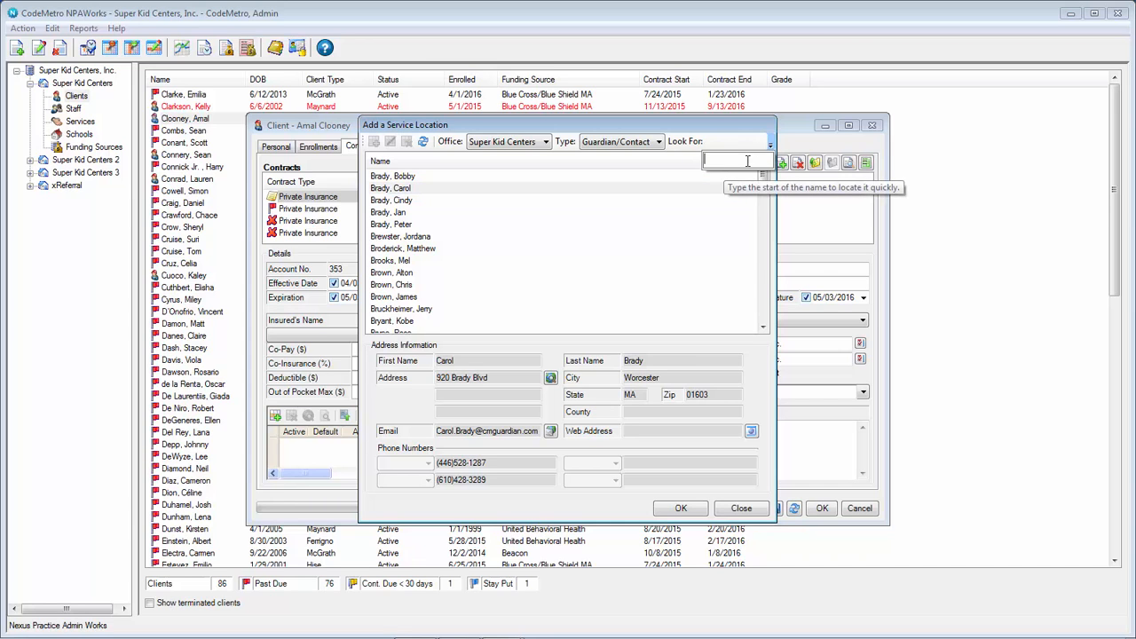
type("brown")
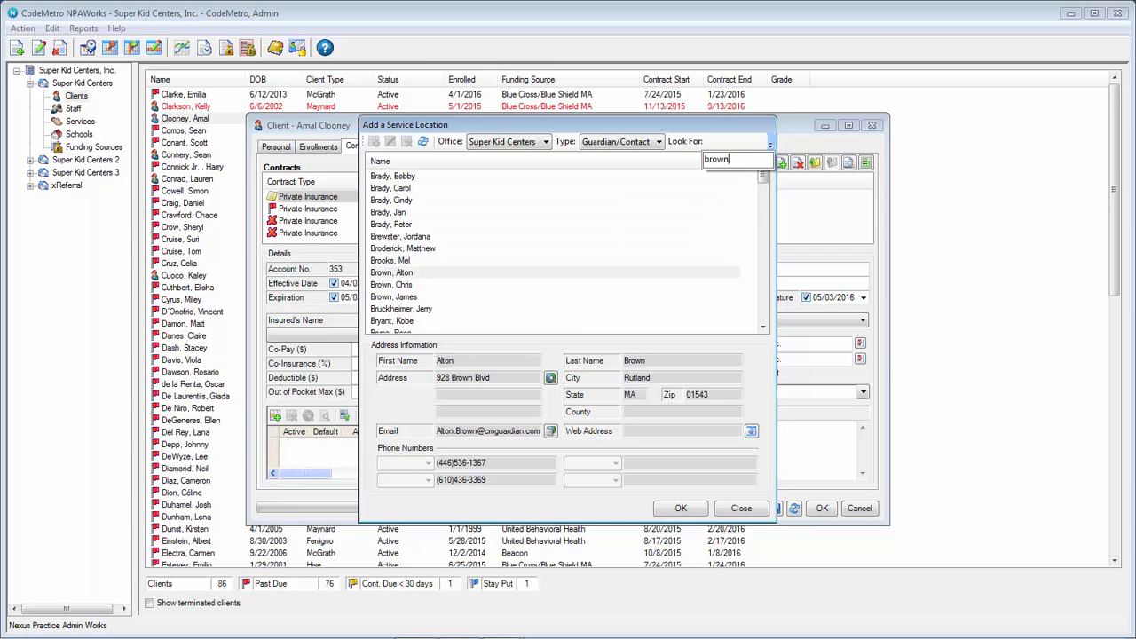
left_click(418, 273)
left_click(694, 511)
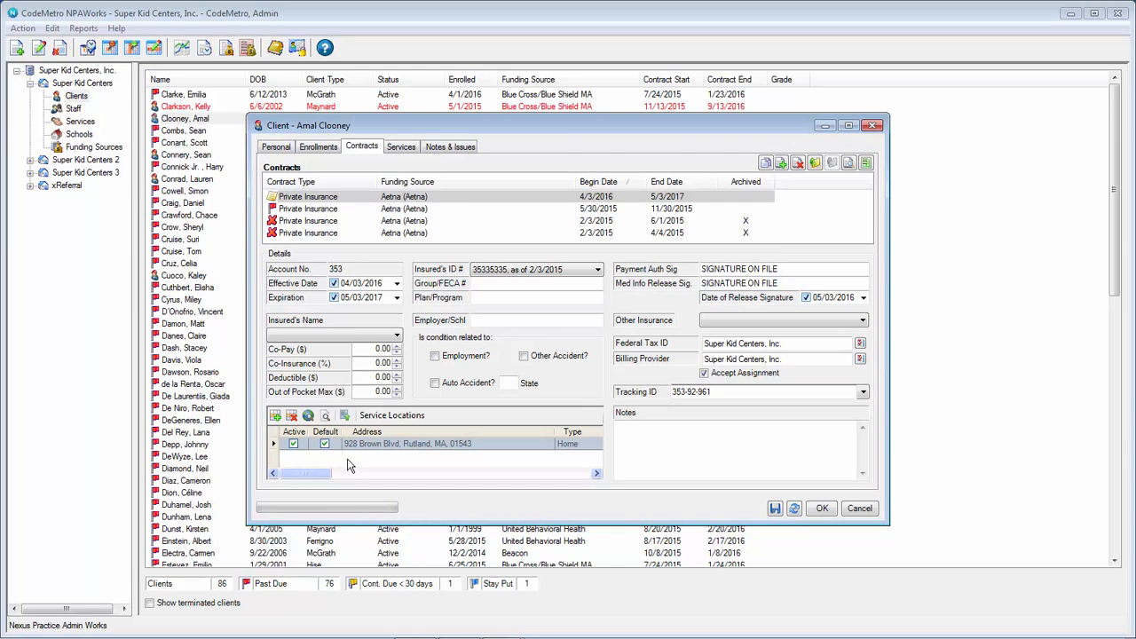
Step: Add the Super Kid Centers Office/Agency address as a second service location, then close the client record
left_click(275, 416)
left_click(603, 143)
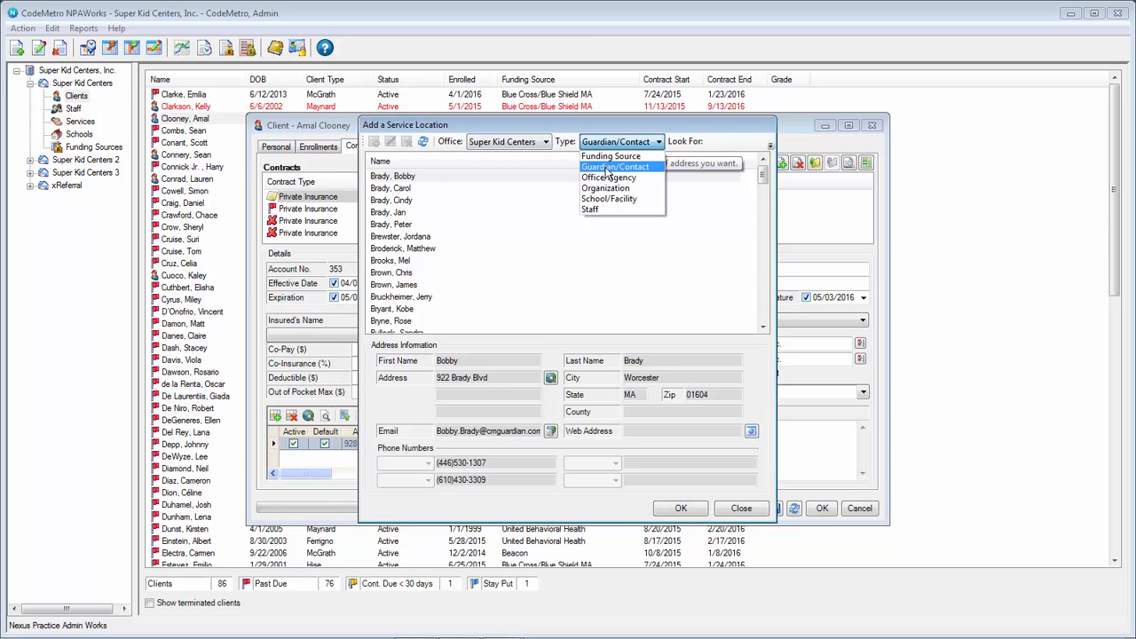
left_click(608, 178)
left_click(577, 177)
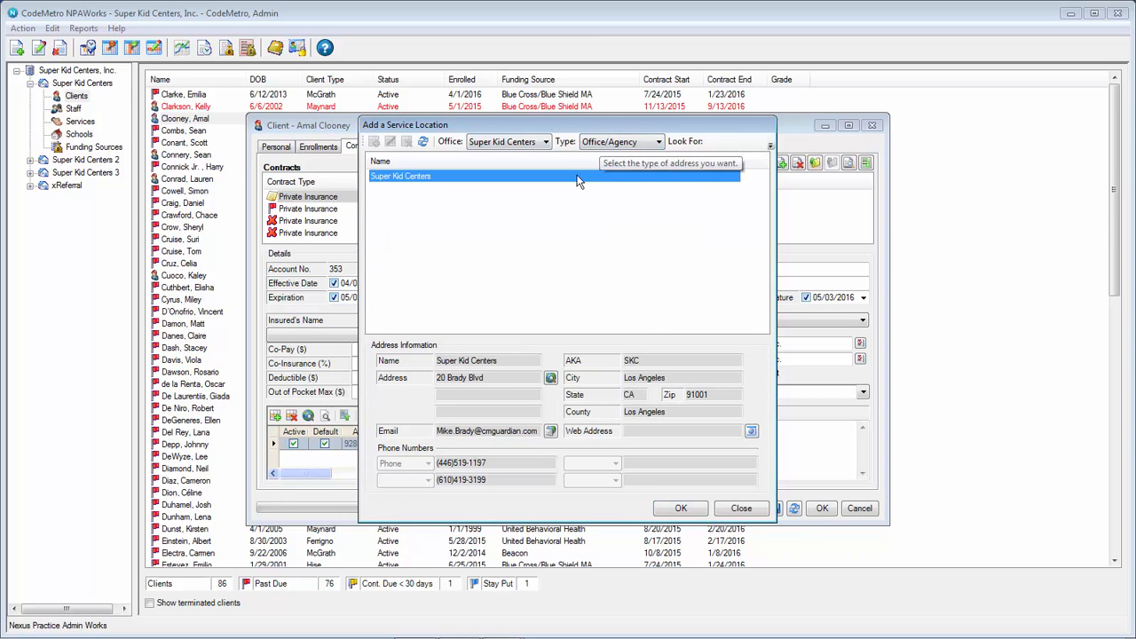
left_click(681, 508)
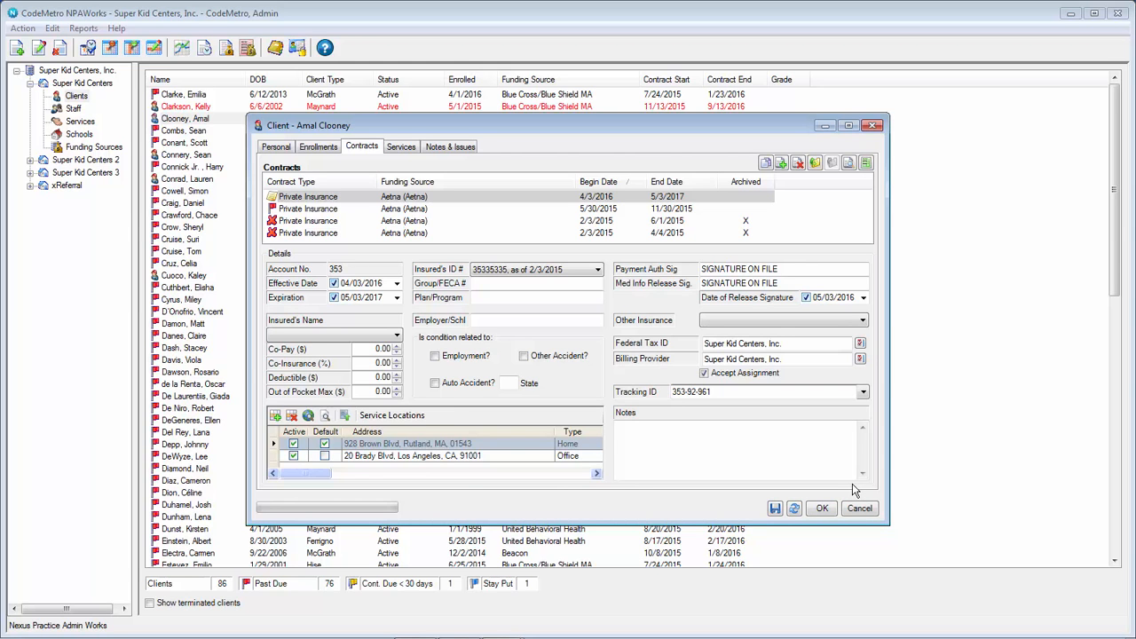
left_click(860, 508)
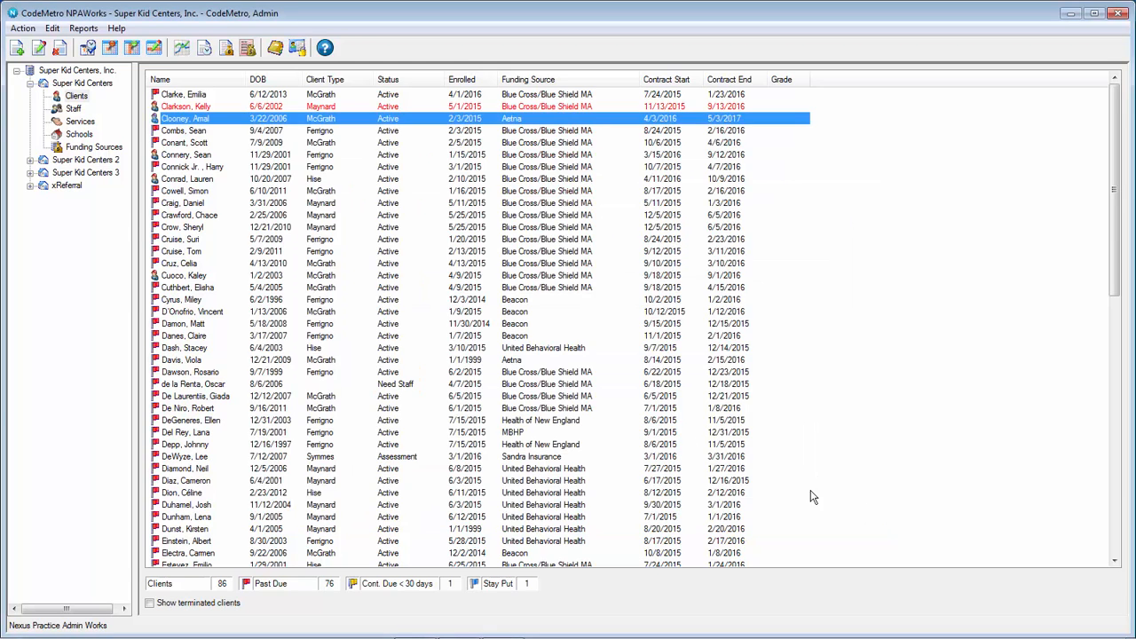
Step: Open another client's 6/8/2016 9:00–11:00 appointment and list the contract's service locations
left_click(222, 107)
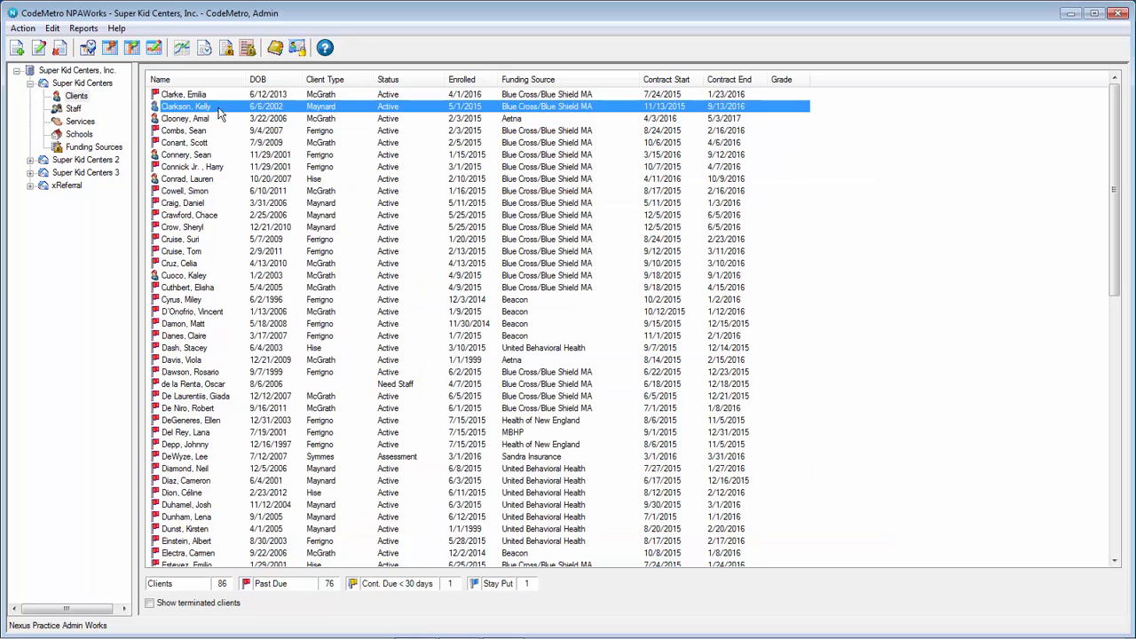
left_click(109, 47)
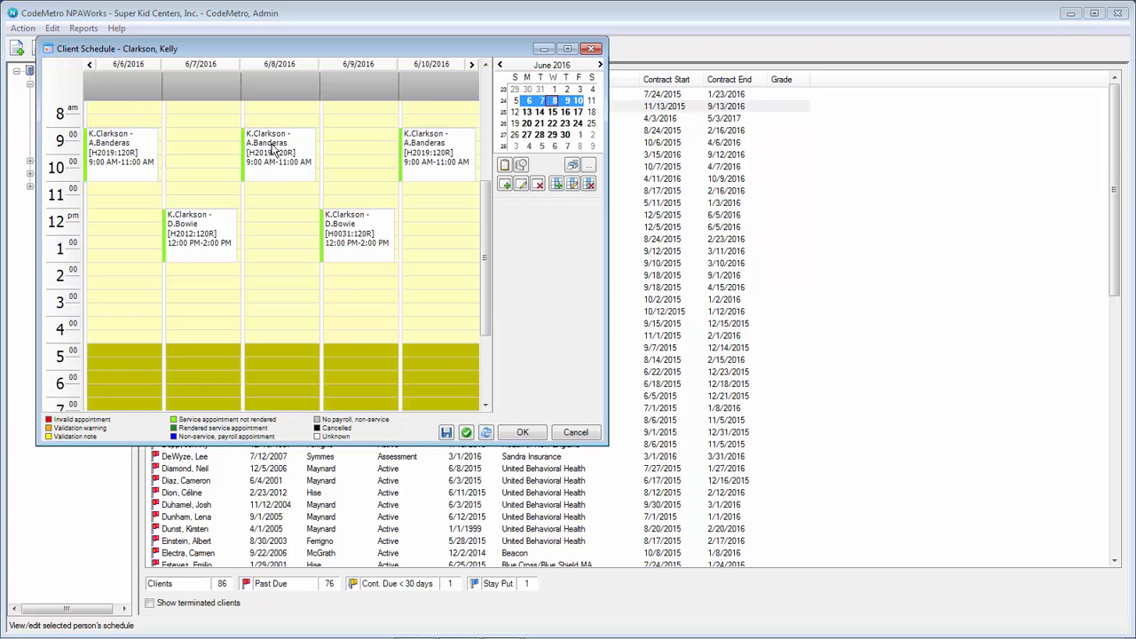
double_click(274, 151)
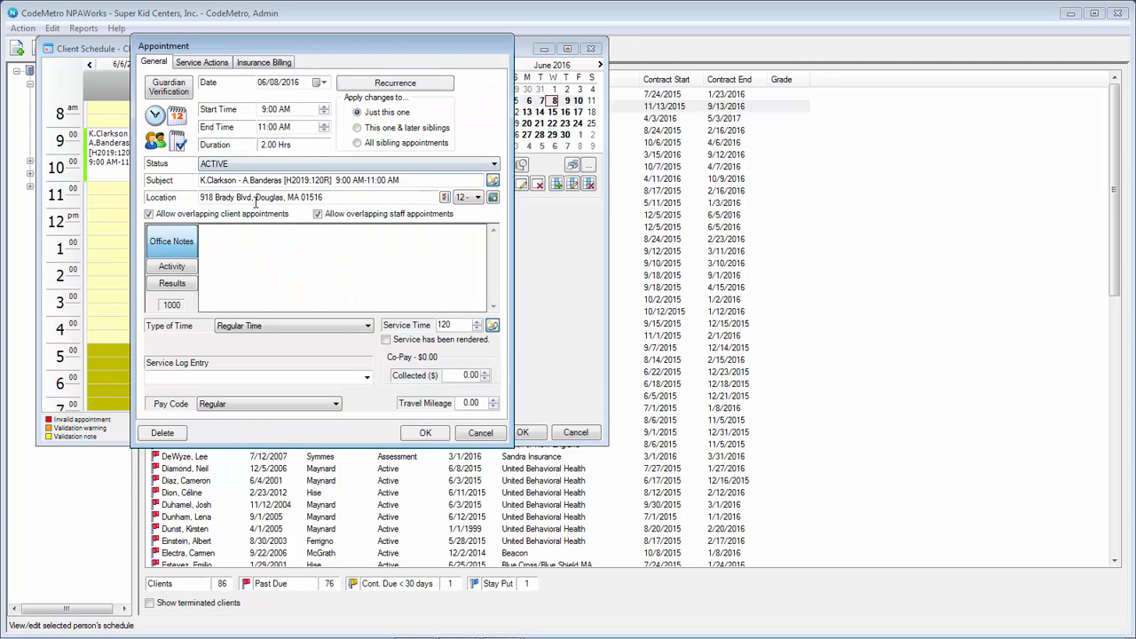
left_click(444, 197)
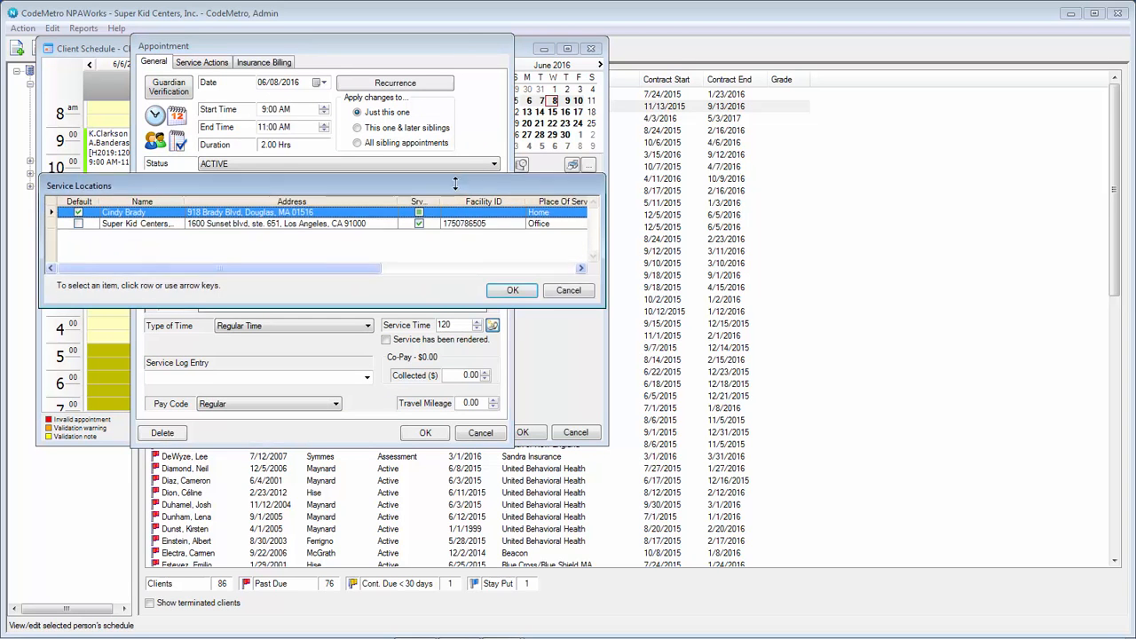
Step: Set the appointment's location to the Super Kid Centers office service location
left_click_drag(455, 183, 478, 202)
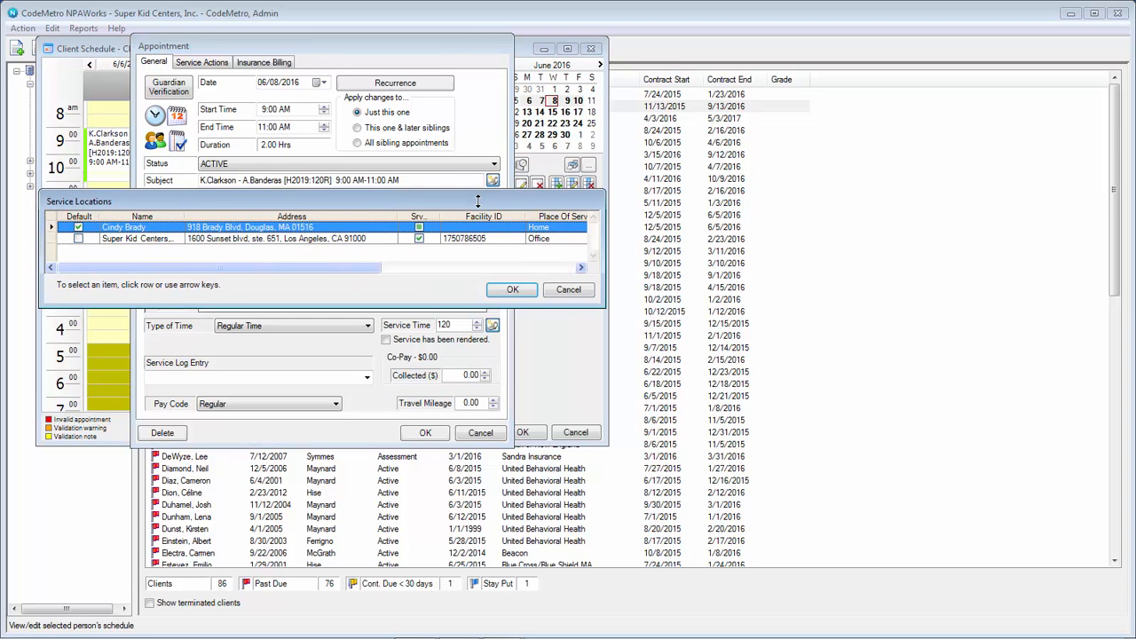
left_click(293, 239)
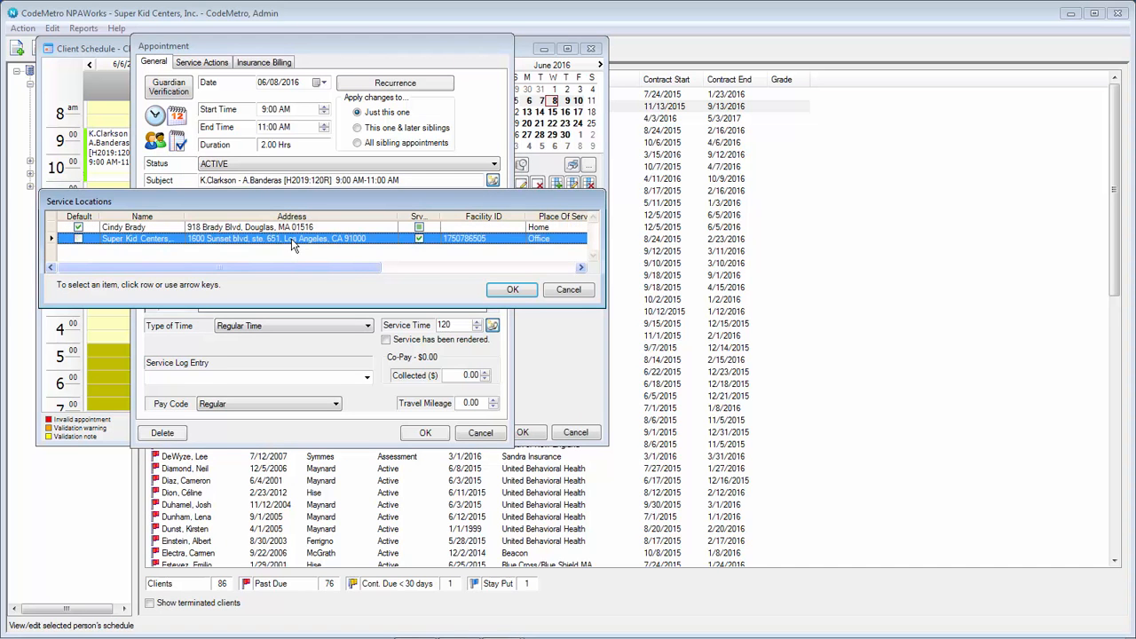
left_click(519, 293)
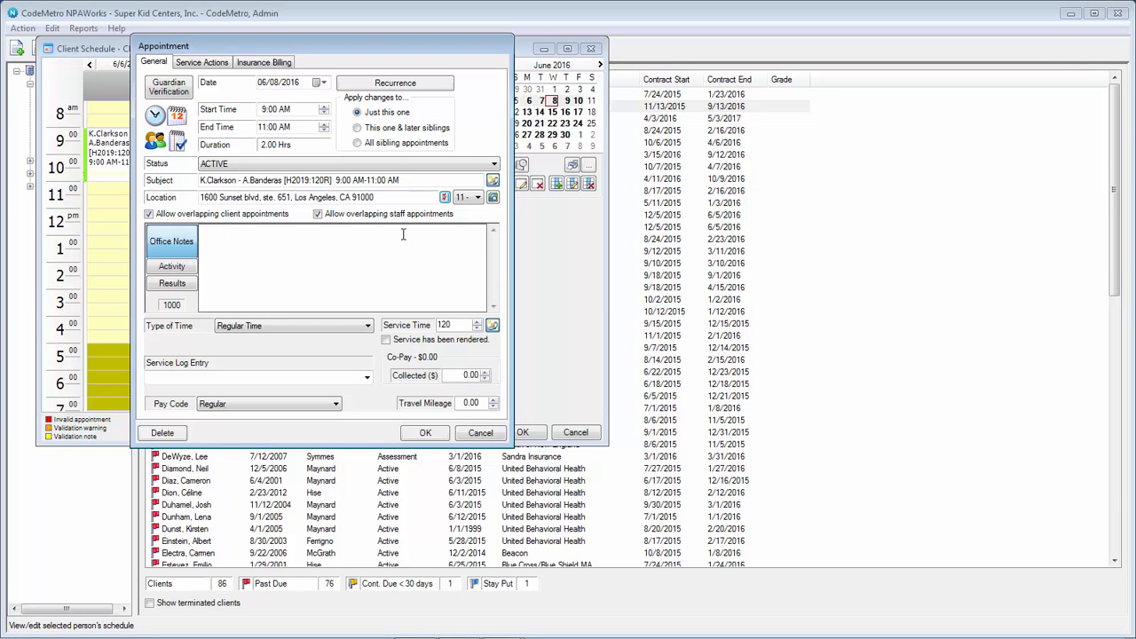
Step: Replace the location with a typed street address, keep code 11 - Office, and save the schedule
left_click_drag(400, 196, 126, 183)
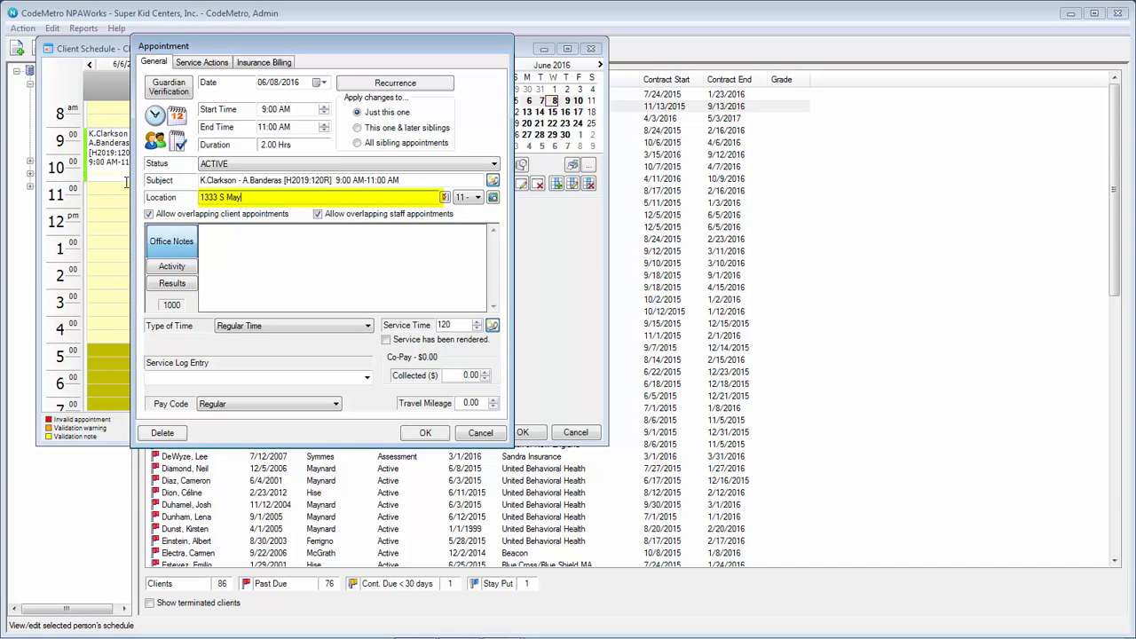
left_click(478, 197)
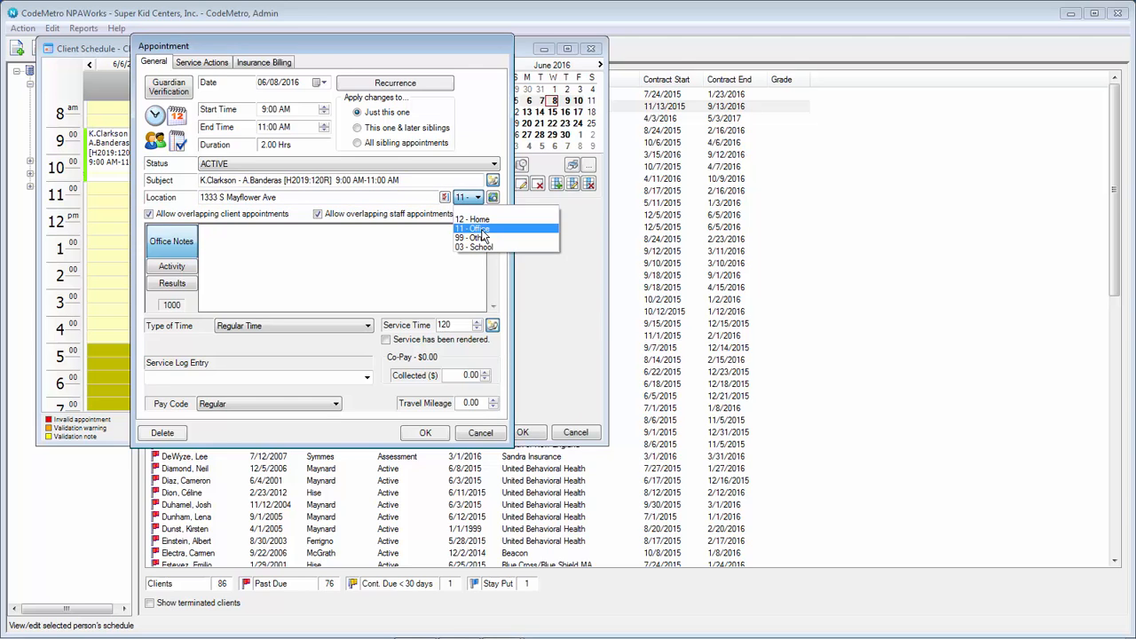
left_click(482, 230)
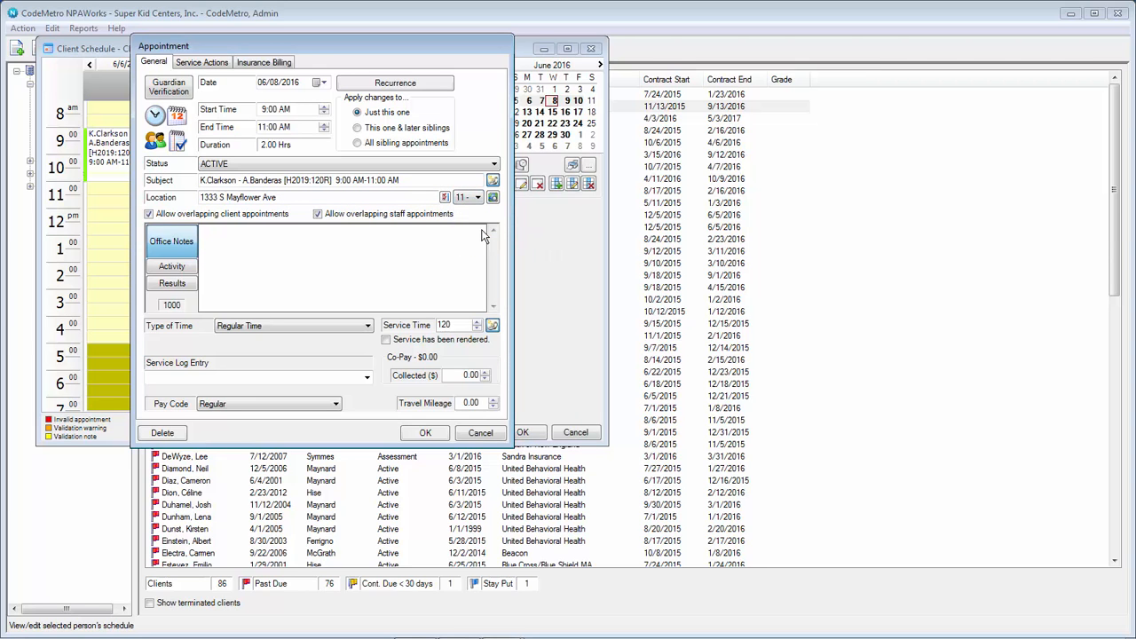
left_click(432, 436)
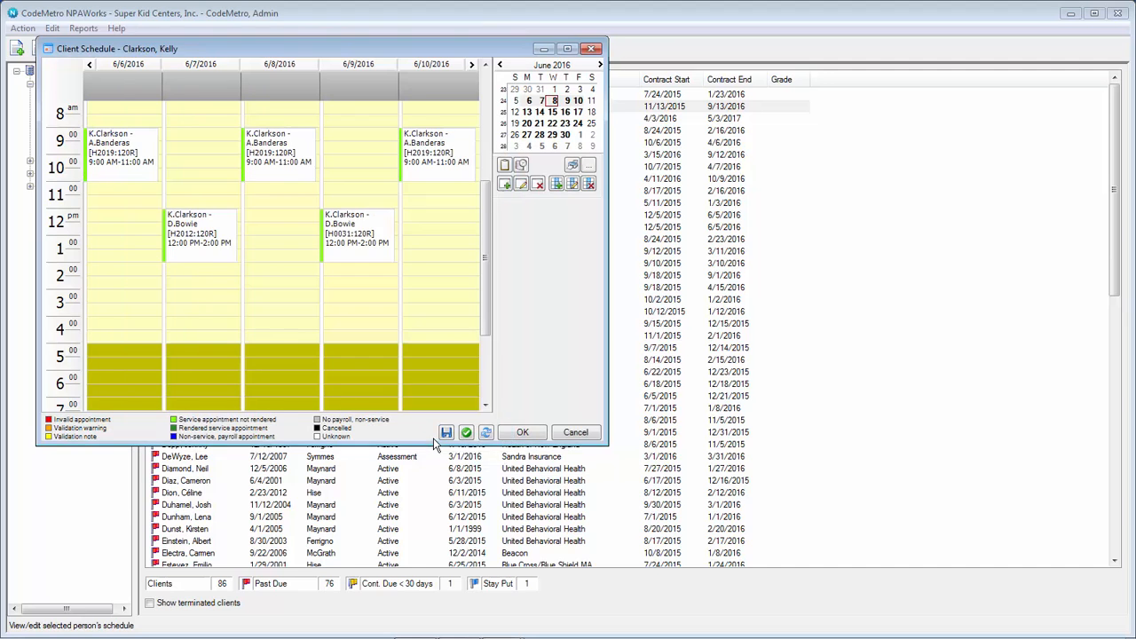
left_click(529, 434)
left_click(672, 376)
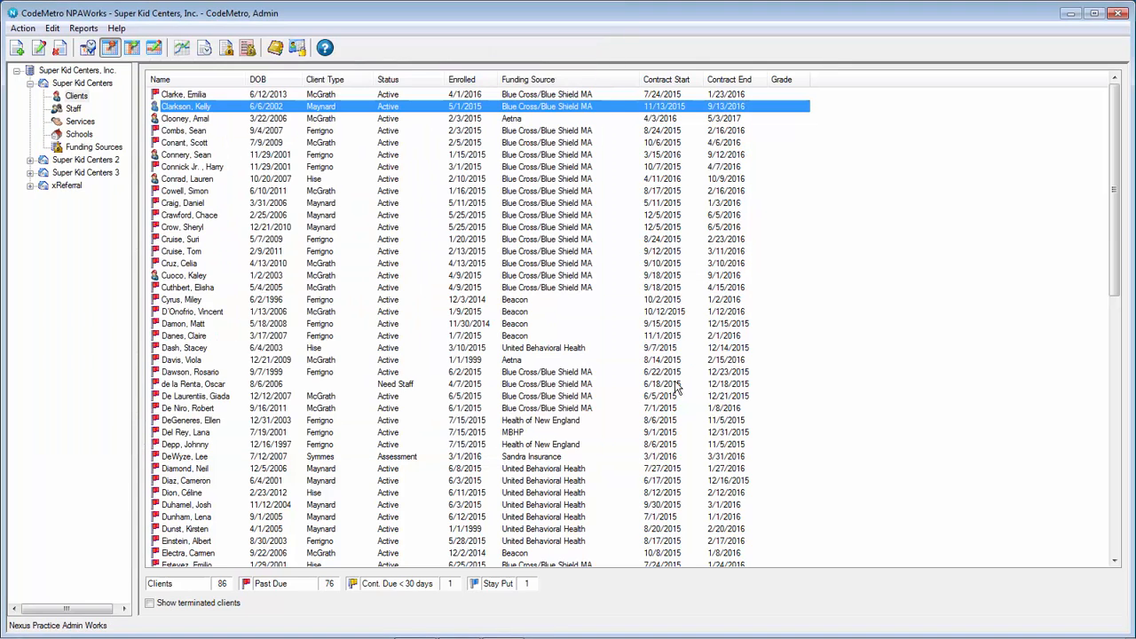